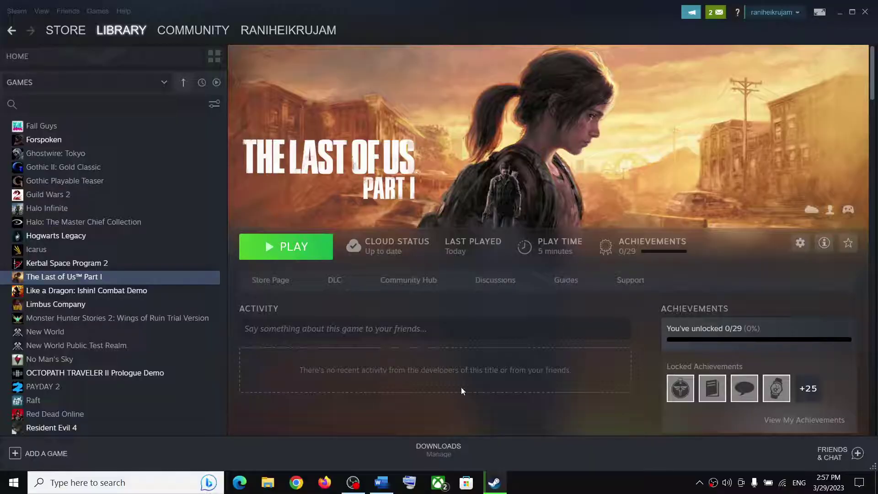
Step: Bring the Word guide on fixing The Last of Us Part I controller problems in front of Steam
click(382, 483)
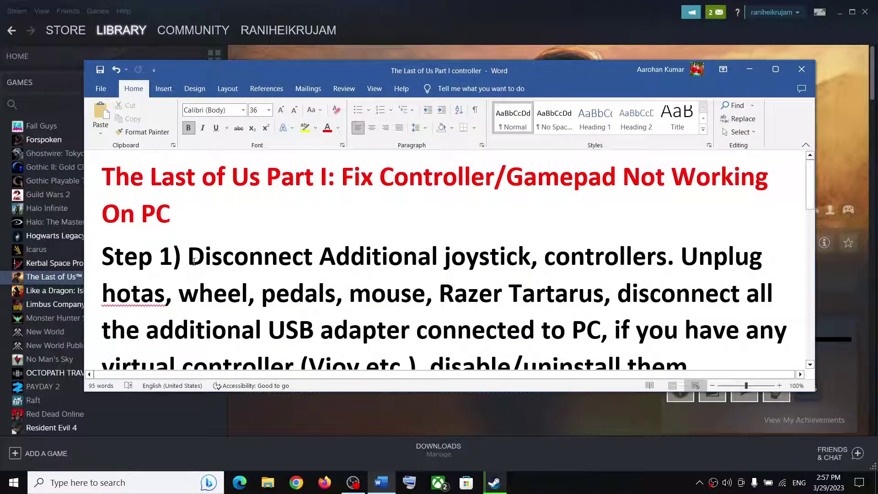
Step: Read Step 1, marking the text on disconnecting extra joysticks and virtual controllers
drag(194, 262, 487, 259)
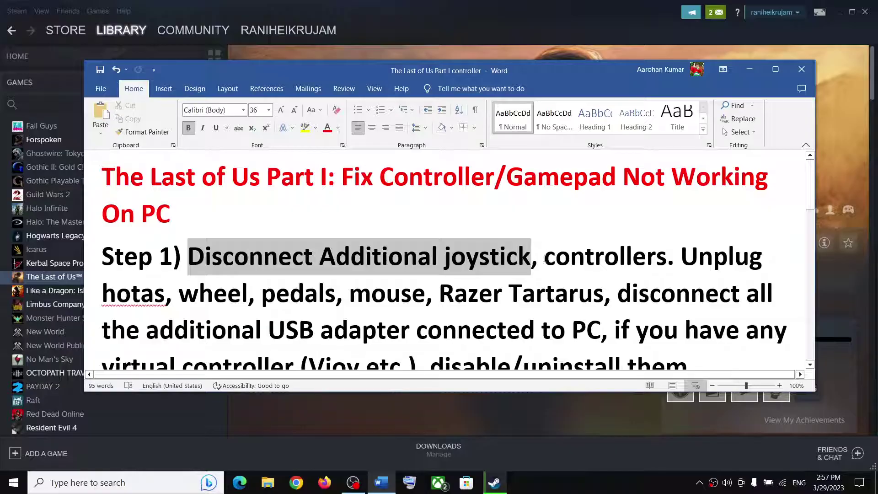
drag(545, 259, 626, 251)
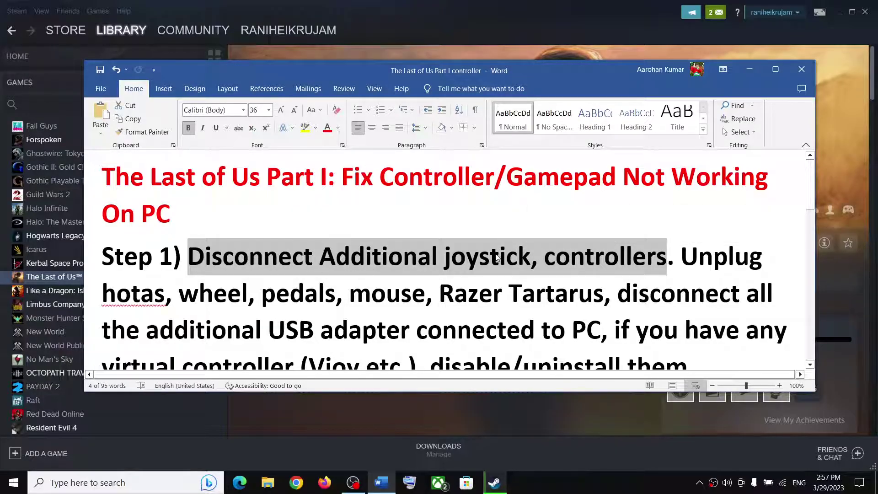
scroll(497, 258, down, 2)
drag(687, 208, 589, 279)
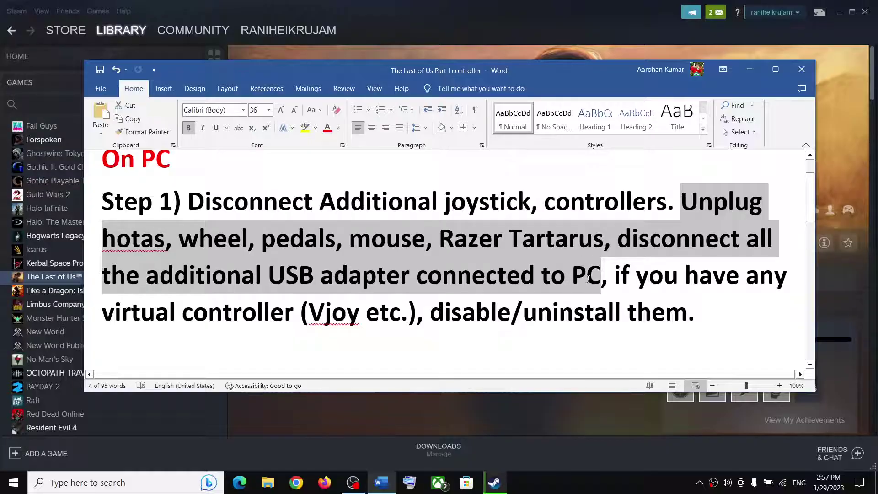
drag(588, 279, 589, 278)
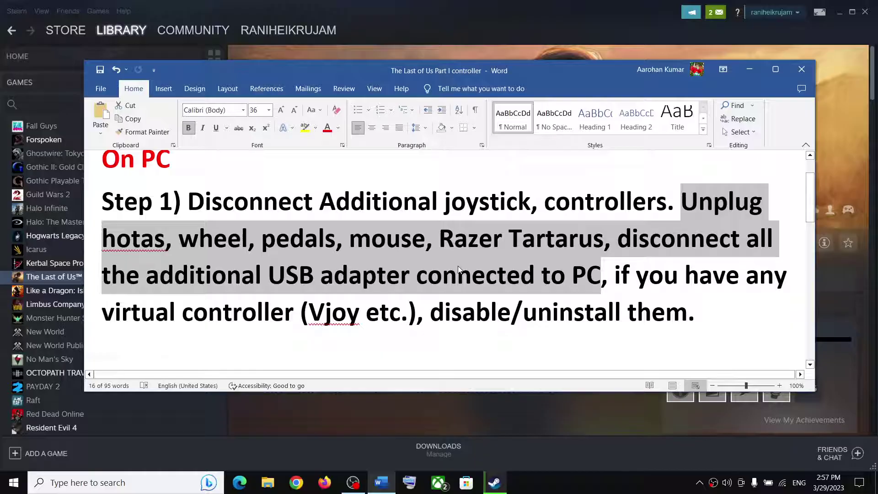
drag(618, 276, 691, 312)
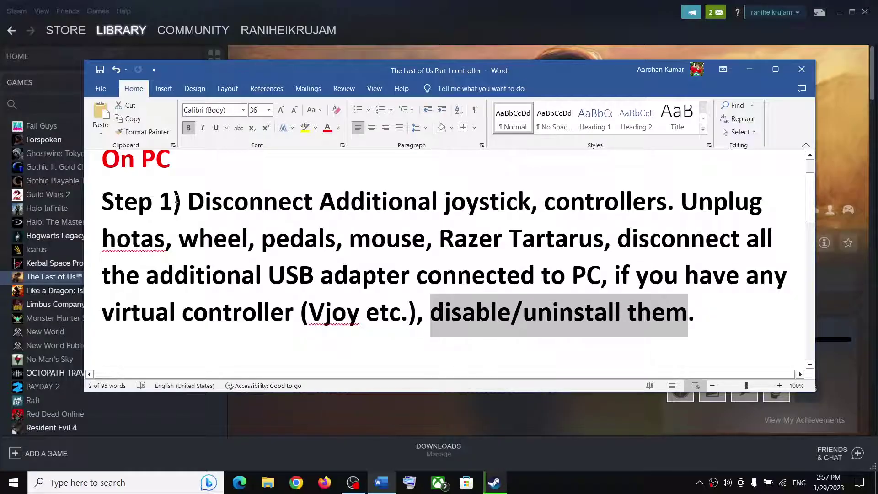
drag(188, 202, 695, 312)
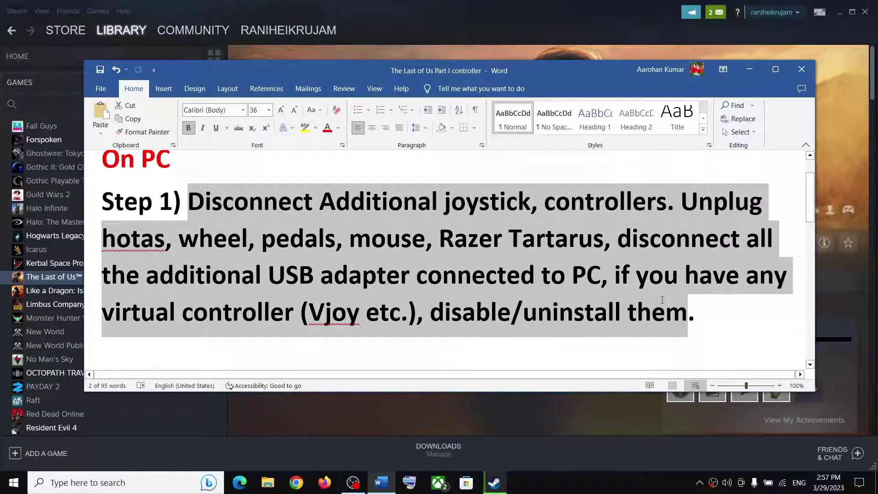
Step: Review Step 2, Disable Steam Input, then minimize the Word guide to return to Steam
click(450, 22)
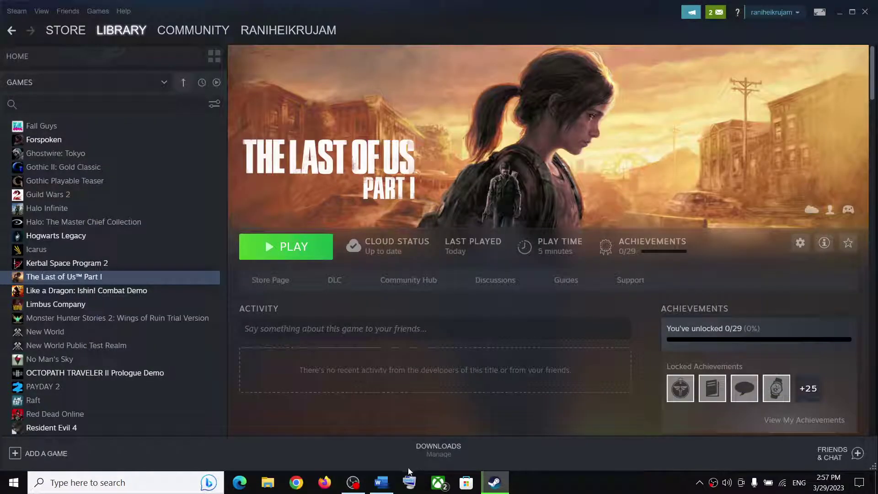
click(381, 483)
scroll(262, 243, down, 3)
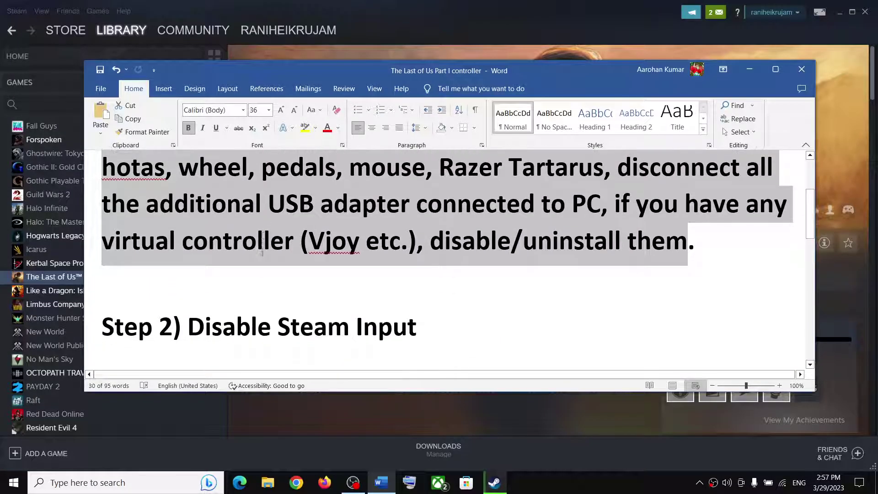
drag(187, 288, 416, 289)
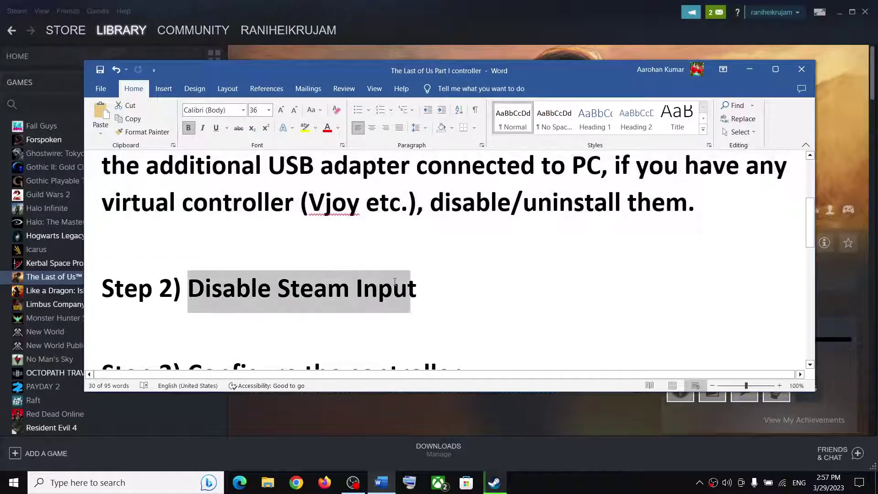
click(742, 72)
Step: Set The Last of Us Part I's Steam Input override to Disable Steam Input in its controller properties
right_click(106, 280)
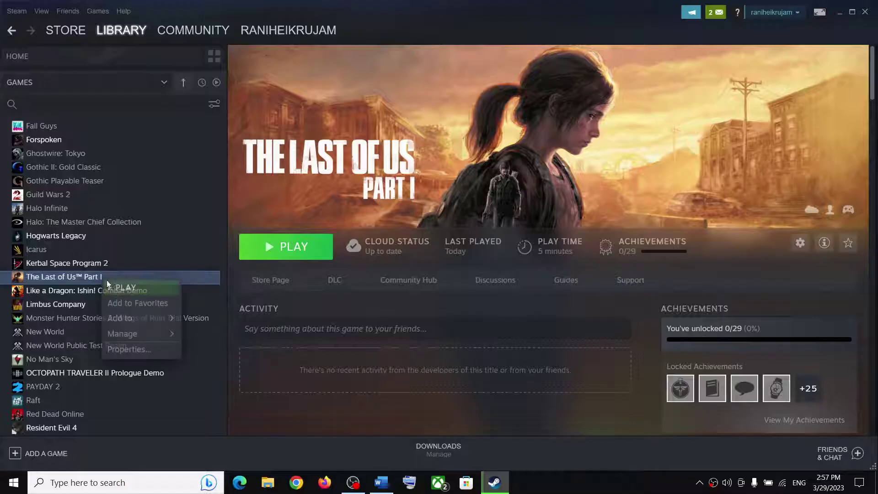
click(129, 354)
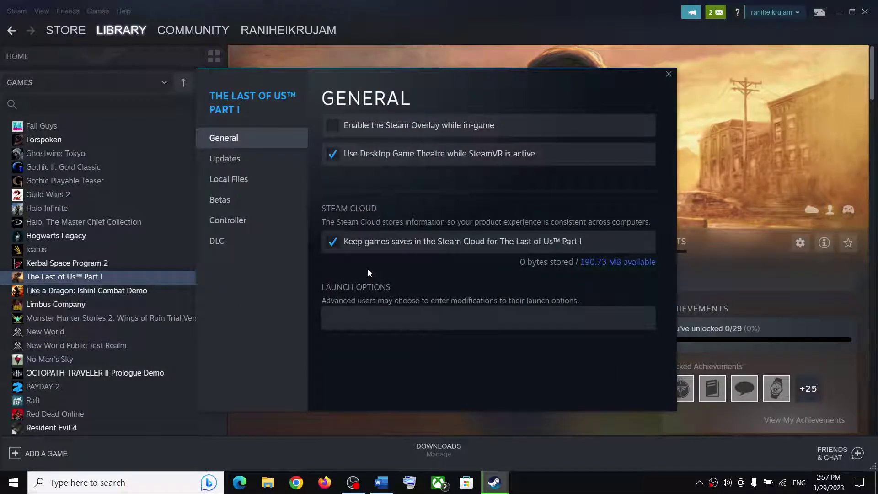
click(228, 220)
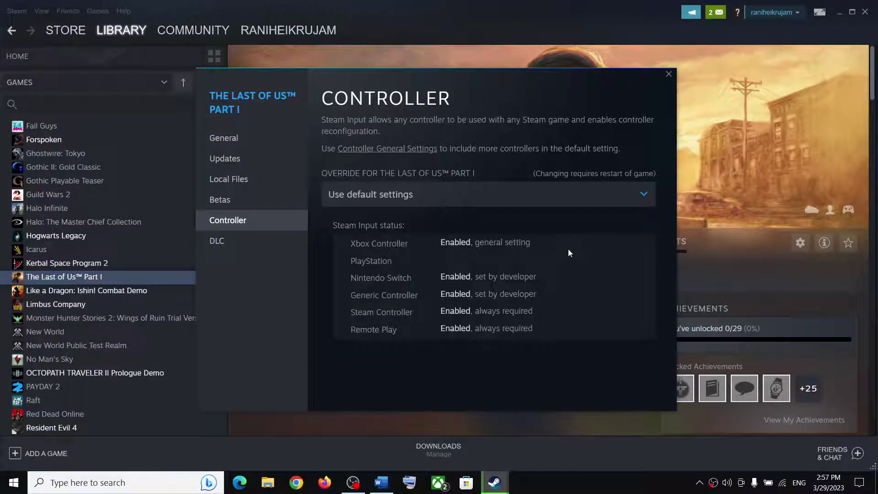
click(488, 192)
click(386, 229)
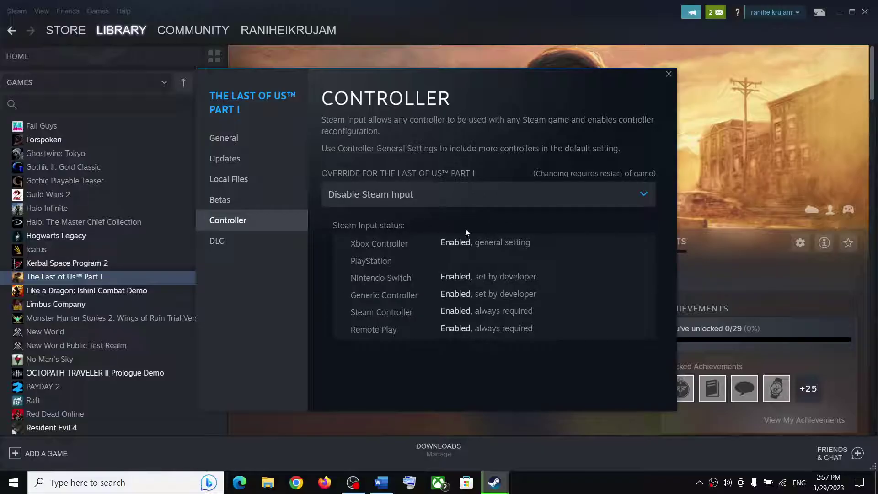
click(668, 74)
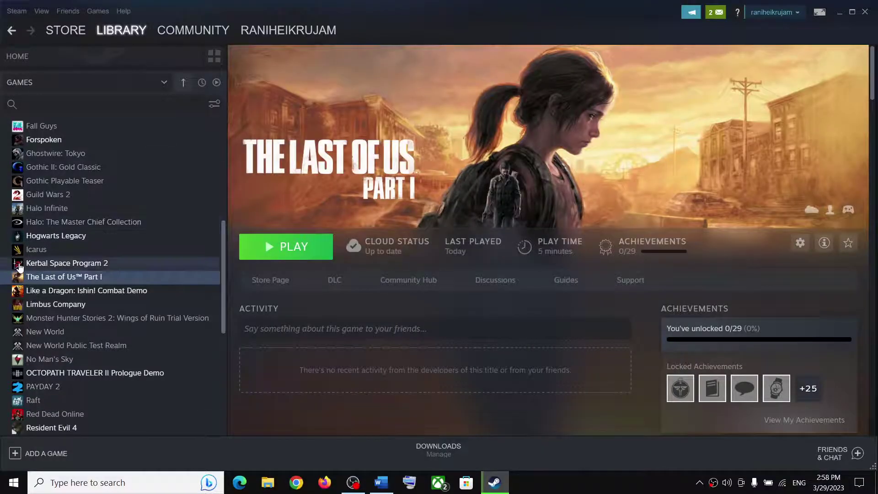
Step: Reopen the controller properties, try Enable Steam Input, then restore Disable Steam Input and close
right_click(113, 278)
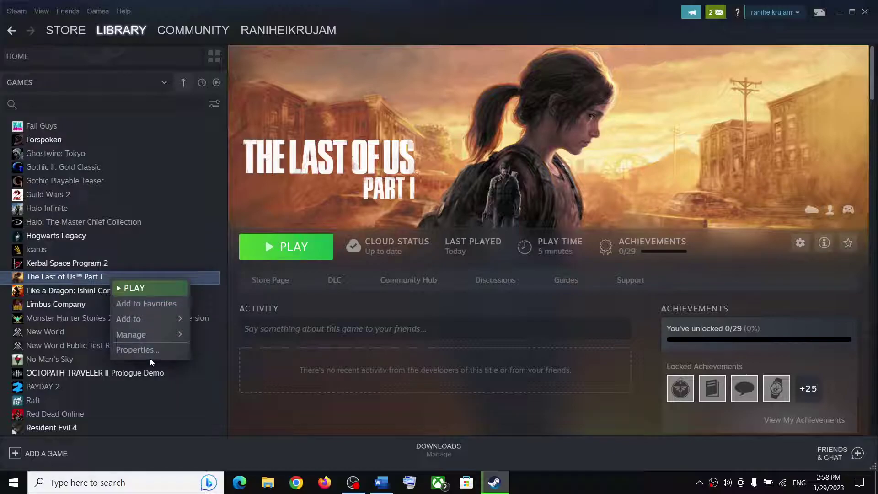
click(147, 350)
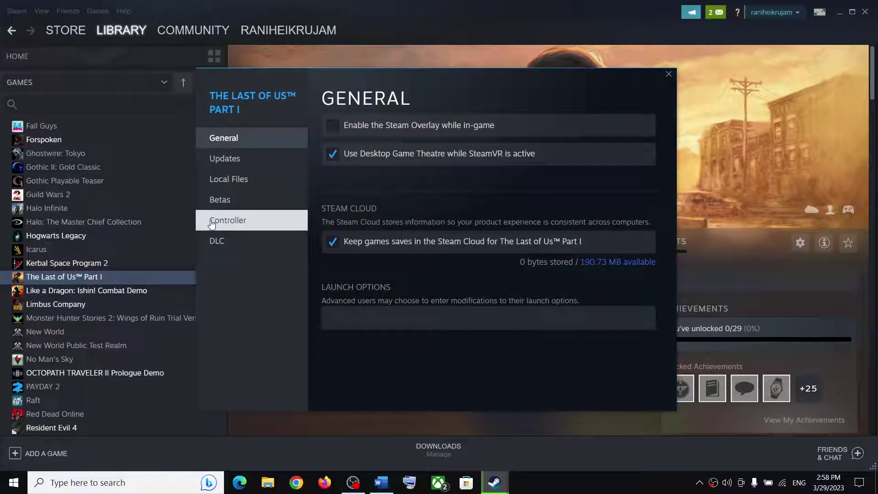
click(228, 220)
click(460, 192)
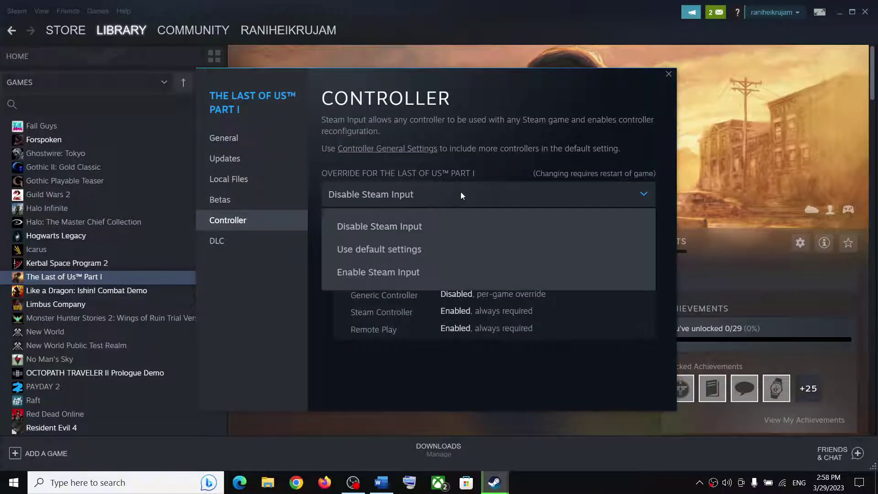
click(379, 273)
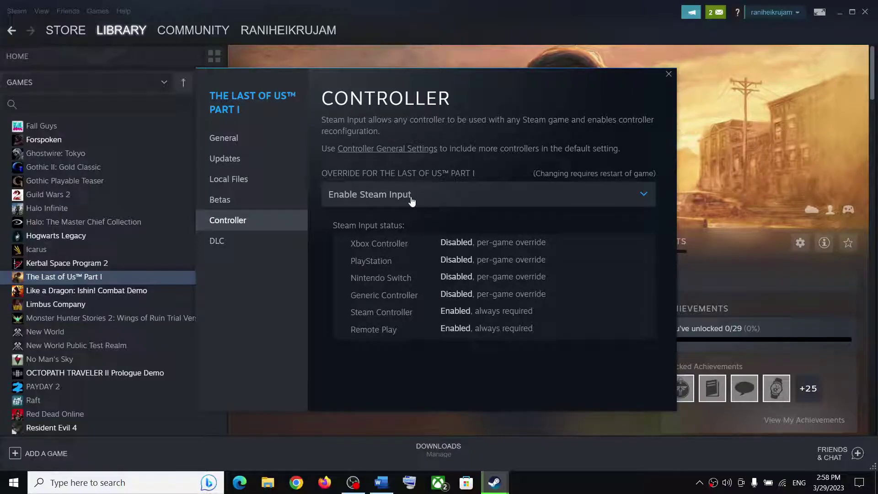
click(411, 200)
click(382, 225)
click(501, 209)
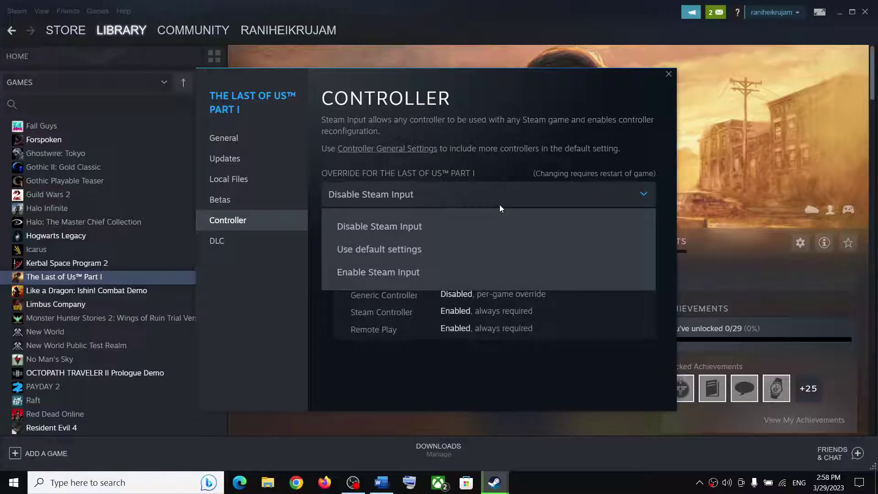
click(616, 74)
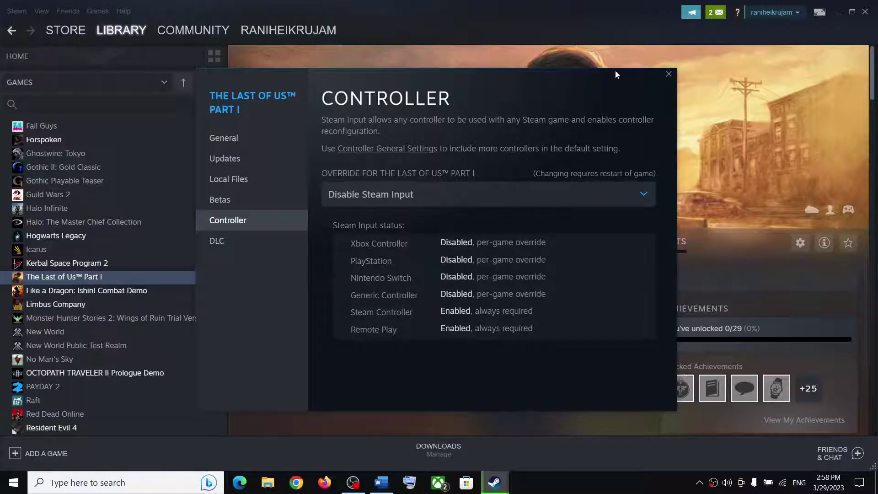
click(669, 74)
Step: Review Step 3 in the Word guide, then minimize it
click(382, 483)
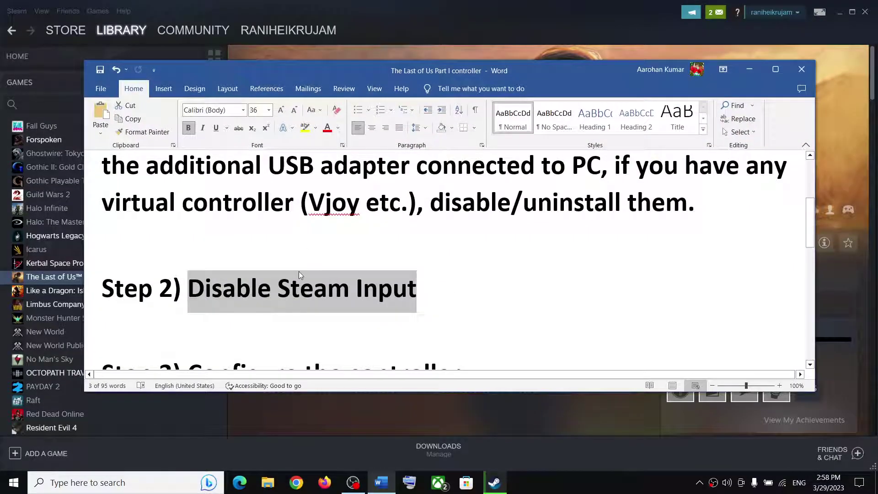
scroll(301, 275, down, 2)
drag(188, 293, 483, 294)
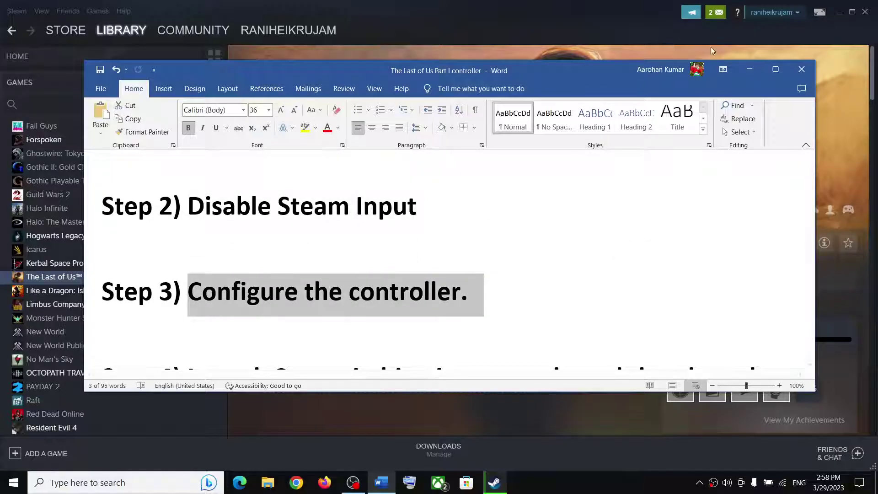
click(749, 69)
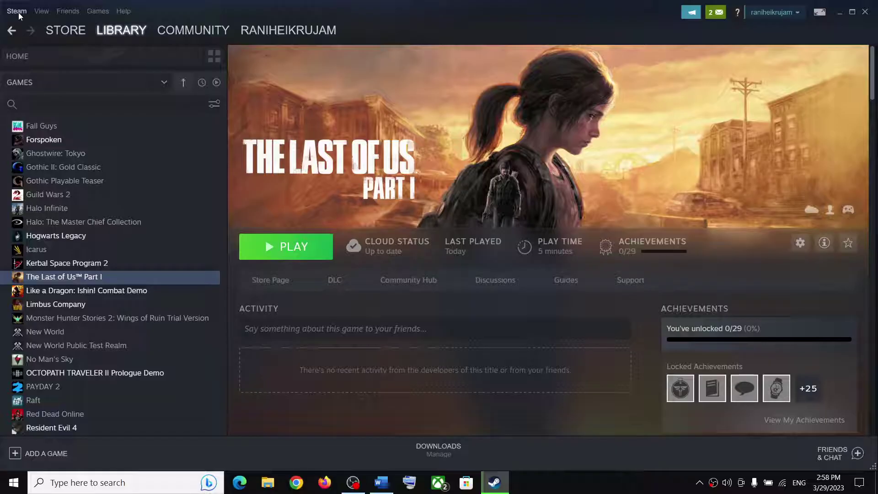
Step: Open the general controller settings from Steam Settings' Controller page
click(19, 12)
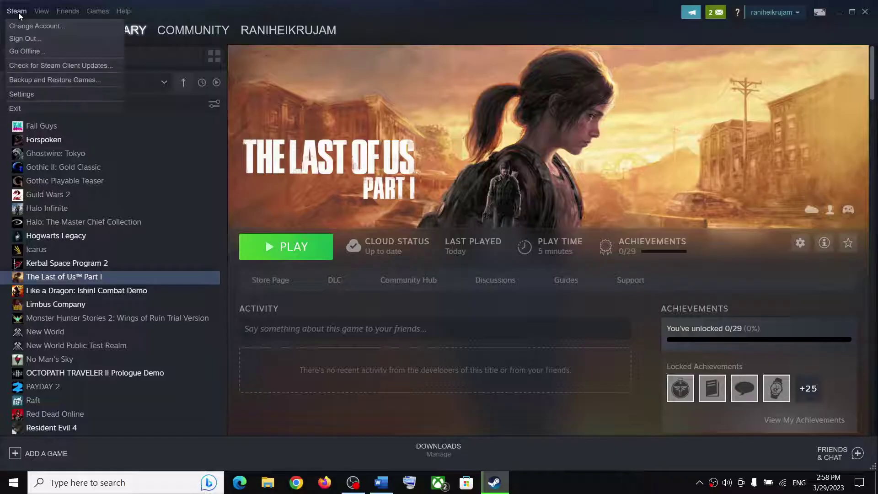
click(27, 95)
click(302, 250)
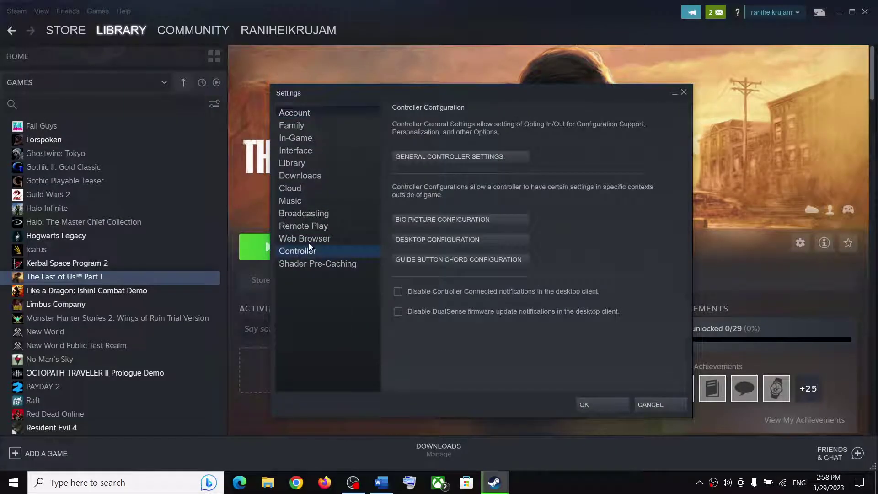
click(435, 157)
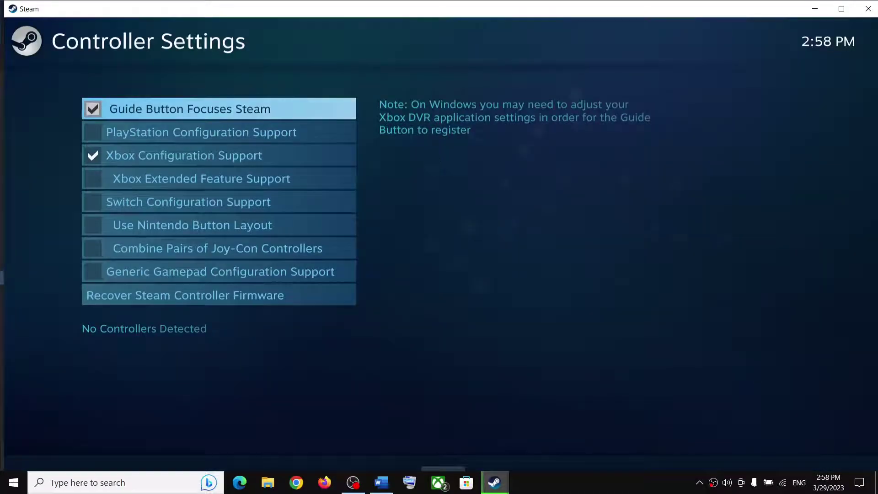
Step: Leave Xbox Configuration Support on and PlayStation Configuration Support off, then close the window
click(103, 140)
click(95, 147)
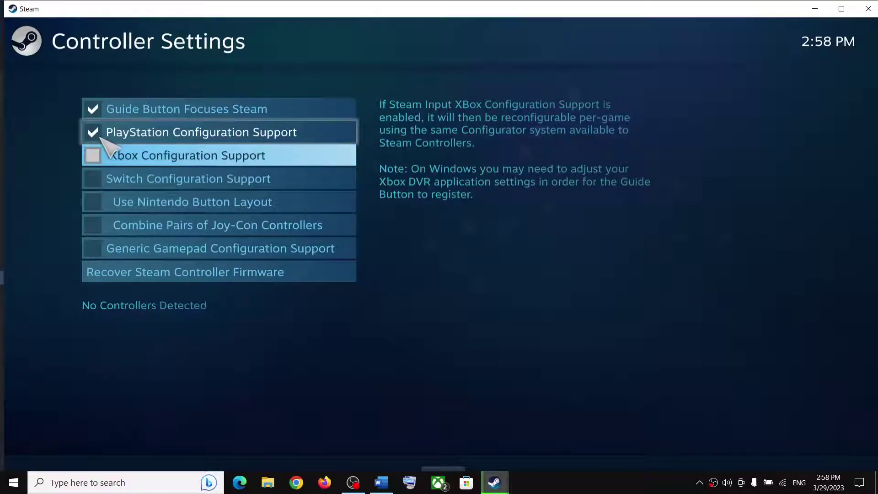
click(96, 137)
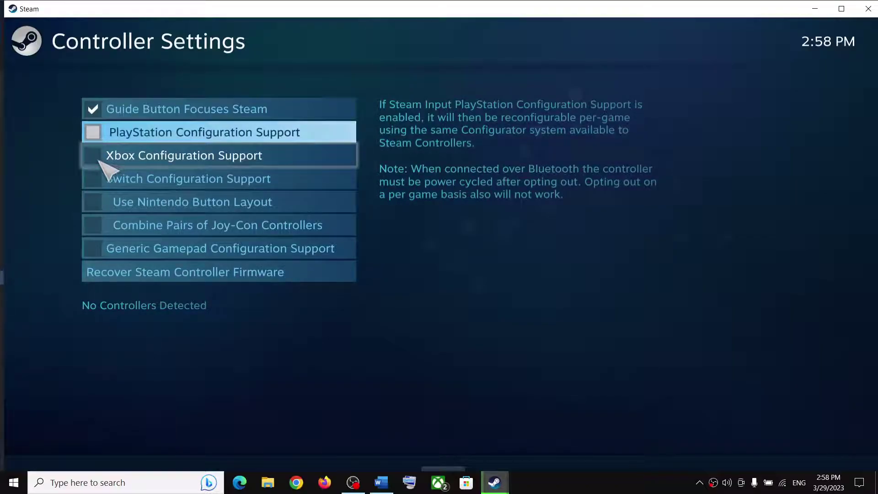
click(93, 156)
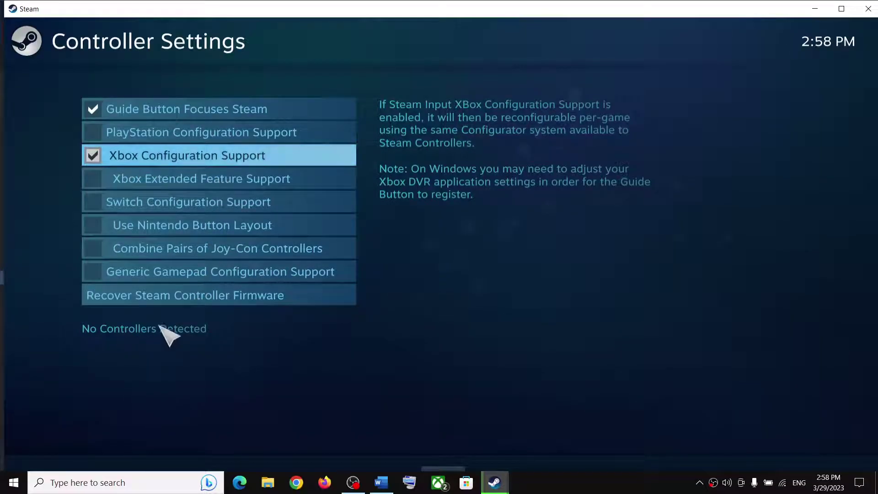
click(868, 8)
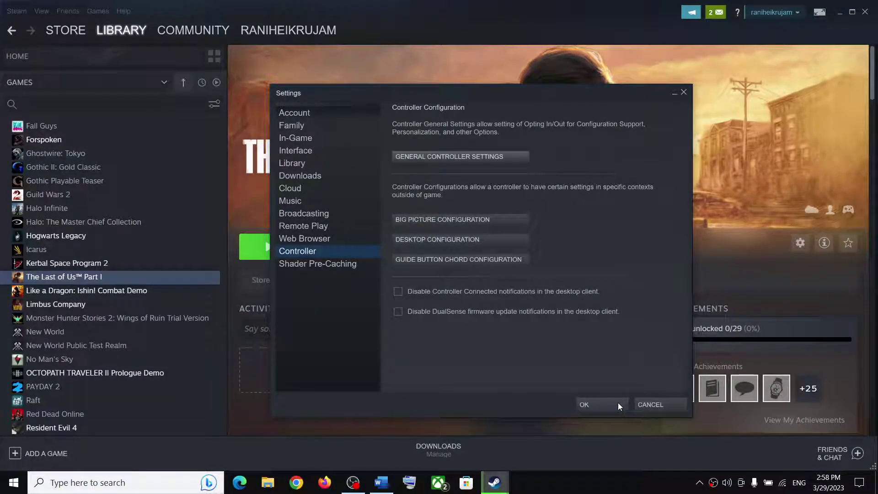
Step: Review Step 4 about Big Picture mode in Word, minimize it, and confirm Steam's Settings with OK
click(381, 482)
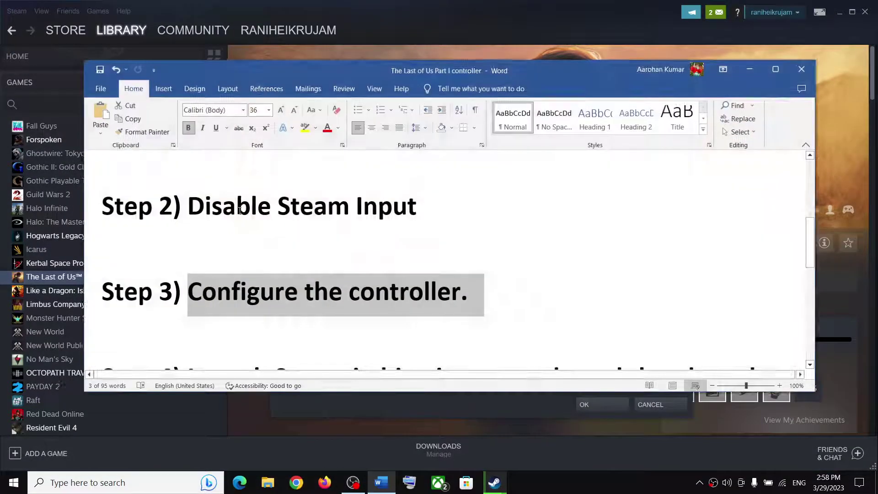
scroll(247, 272, down, 1)
drag(209, 295, 564, 330)
click(749, 69)
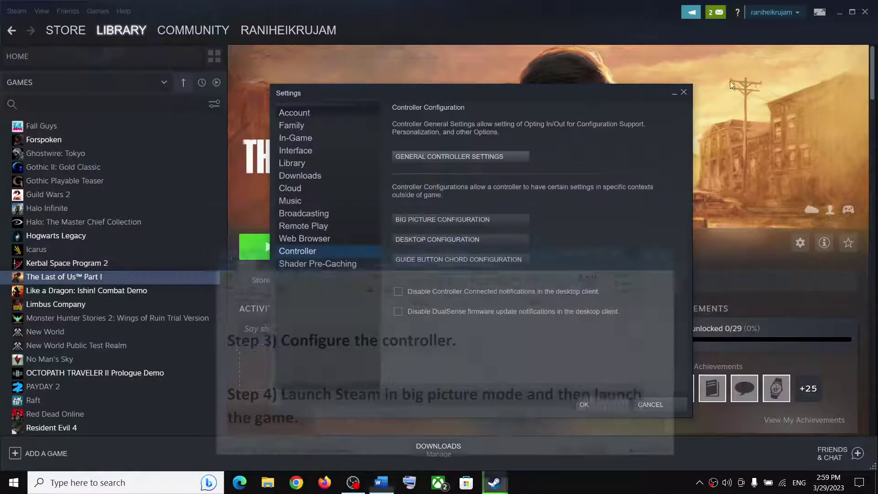
click(645, 406)
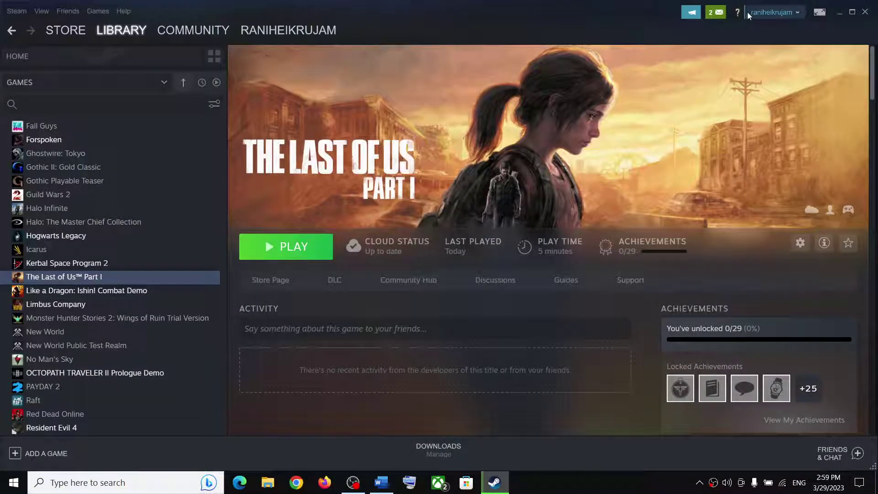
Step: Launch Big Picture mode and open The Last of Us Part I from Recent Games
click(819, 13)
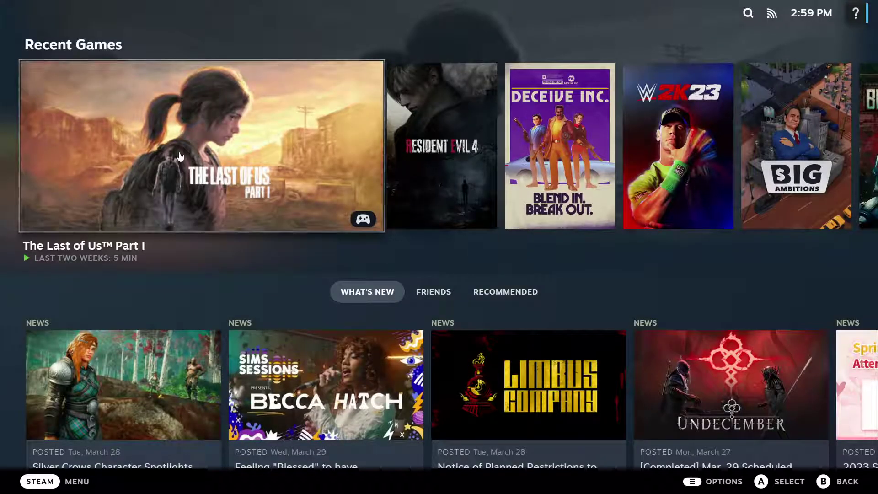
click(179, 156)
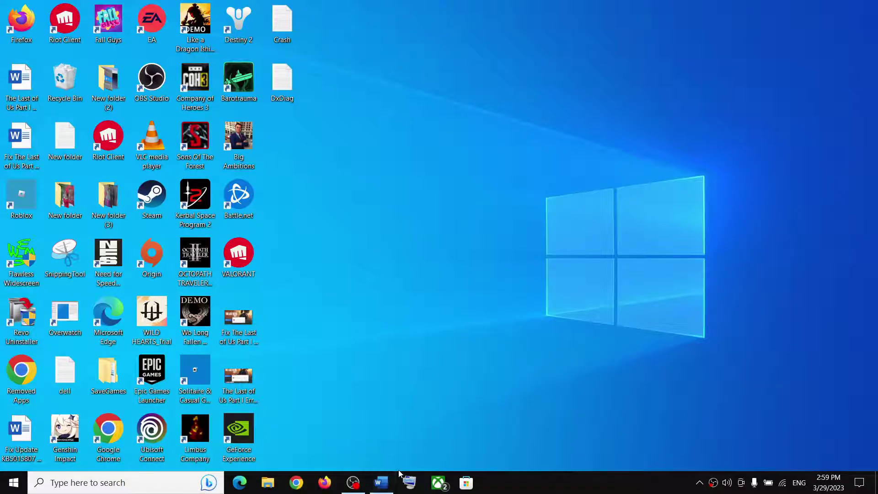
Step: Review Step 5 in the Word guide, noting the PS5 Controller users text
click(381, 483)
scroll(371, 304, down, 3)
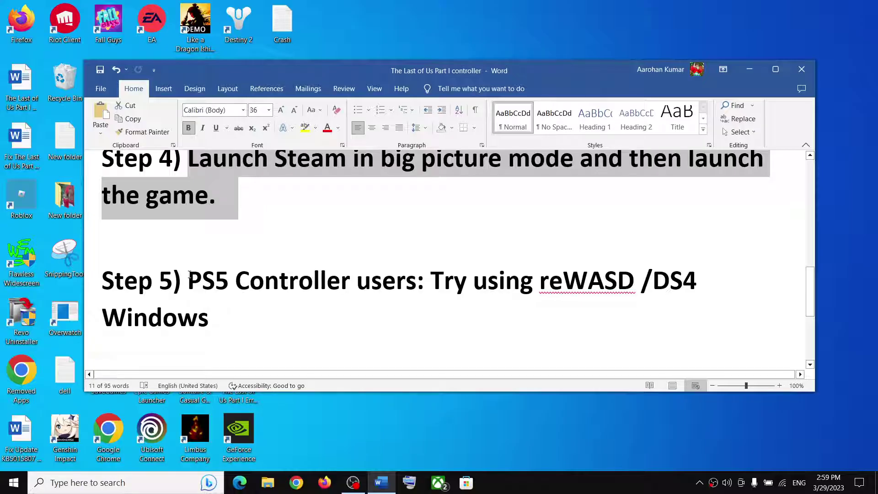
drag(189, 275, 215, 326)
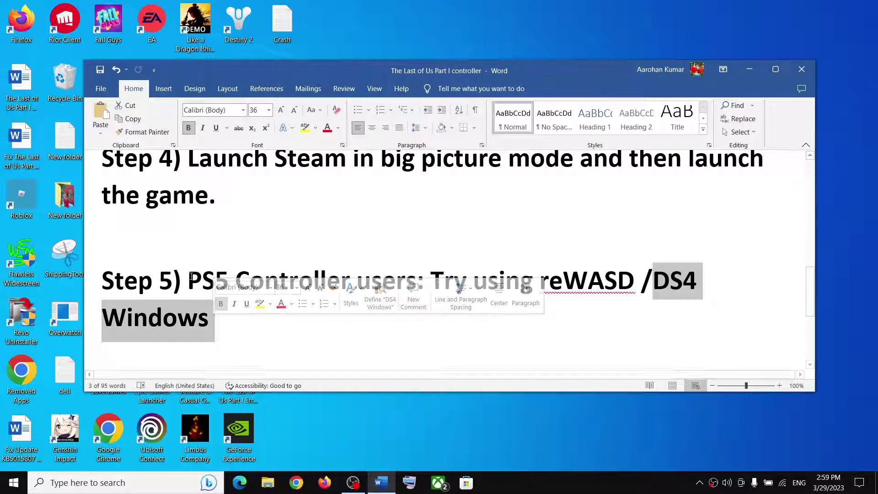
click(308, 300)
Step: Mark 'Xbox Accessories app' in Step 6, then launch Microsoft Store
scroll(308, 301, down, 2)
scroll(307, 302, down, 2)
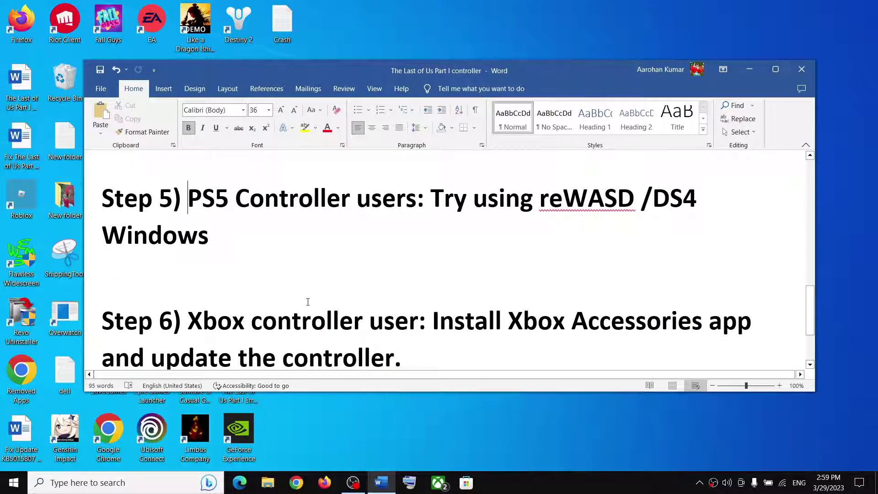
drag(182, 267, 506, 267)
click(544, 297)
drag(572, 262, 756, 263)
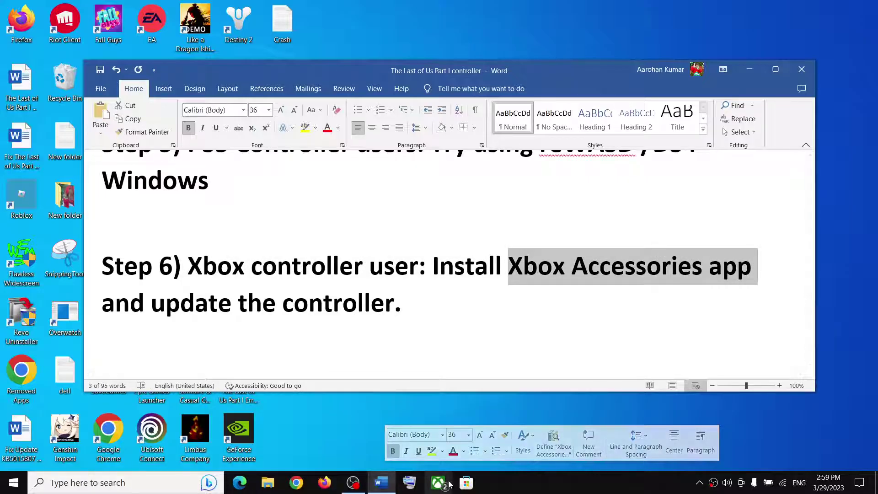
click(466, 482)
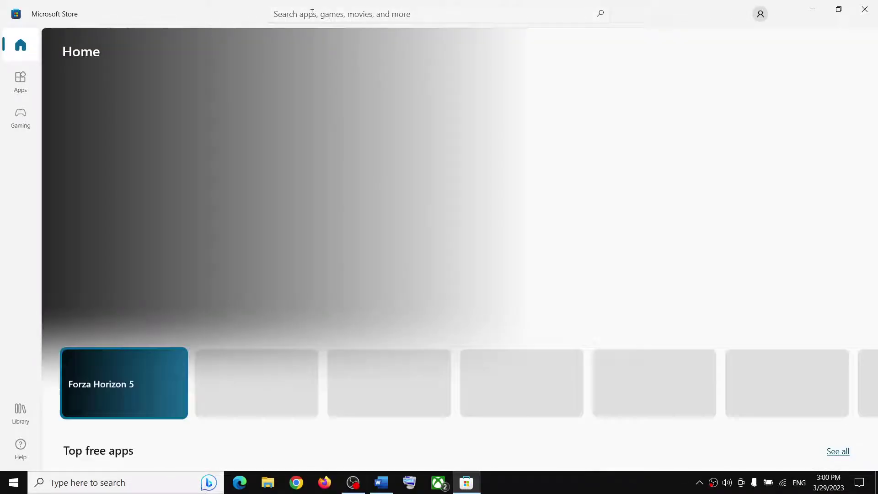
Step: Search the Store for 'Xbox Accessories' and open the Xbox Accessories app page
click(310, 14)
text(Xbox Accessories app)
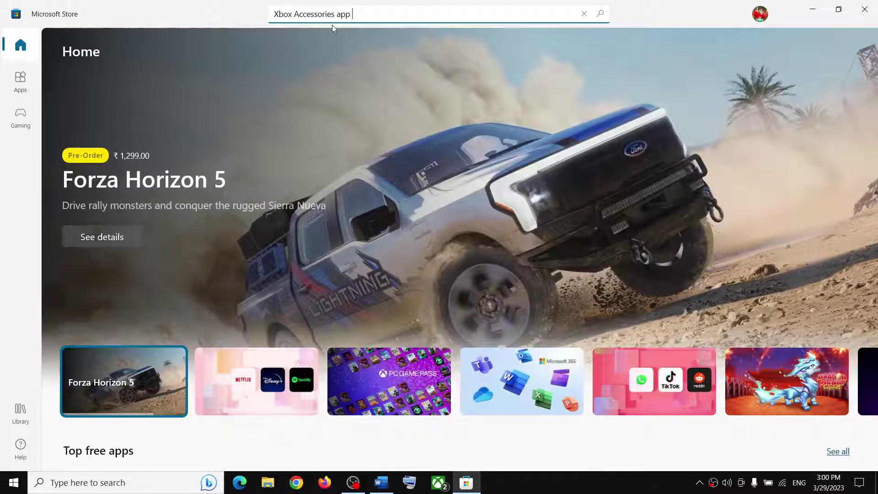
double_click(337, 15)
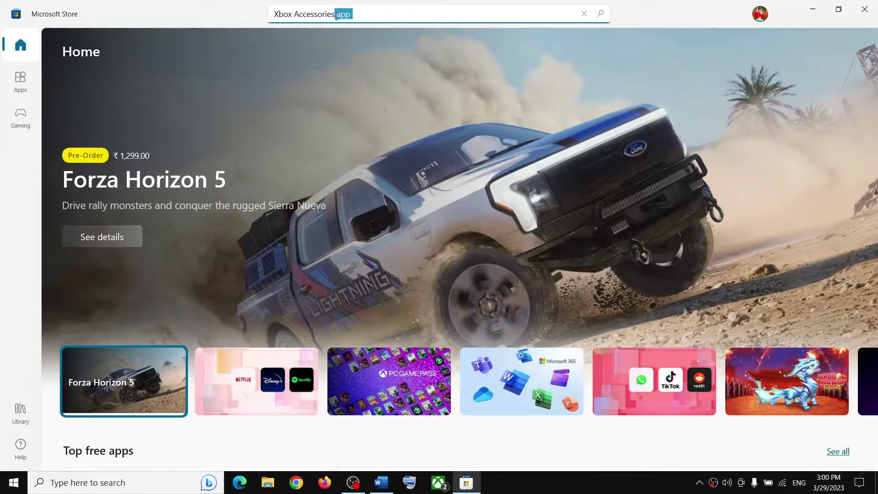
key(BackSpace)
key(Return)
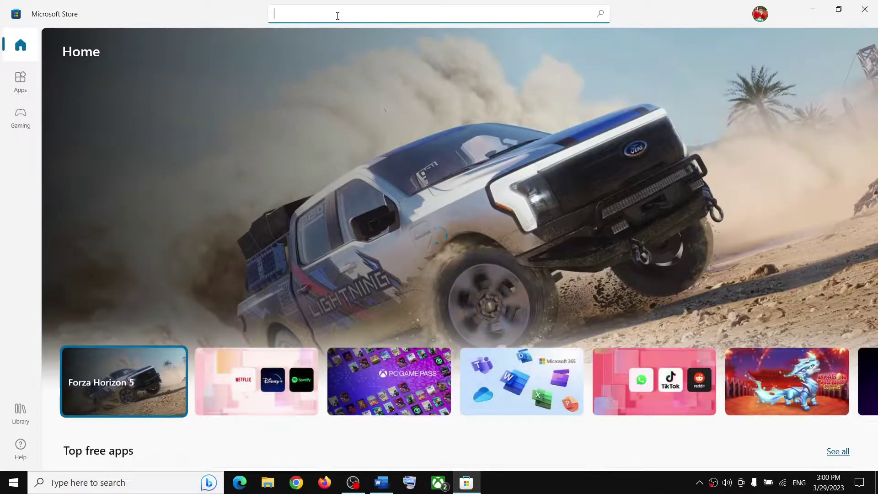
key(BackSpace)
key(BackSpace)
key(BackSpace)
key(BackSpace)
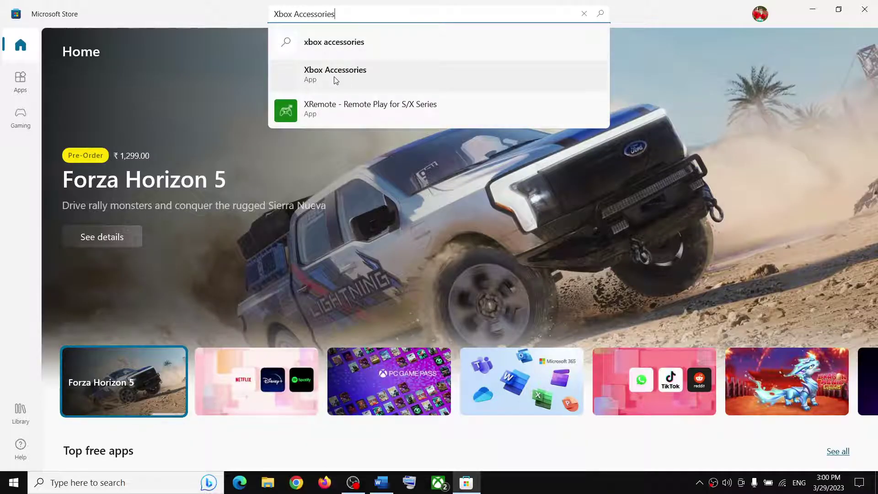
click(334, 76)
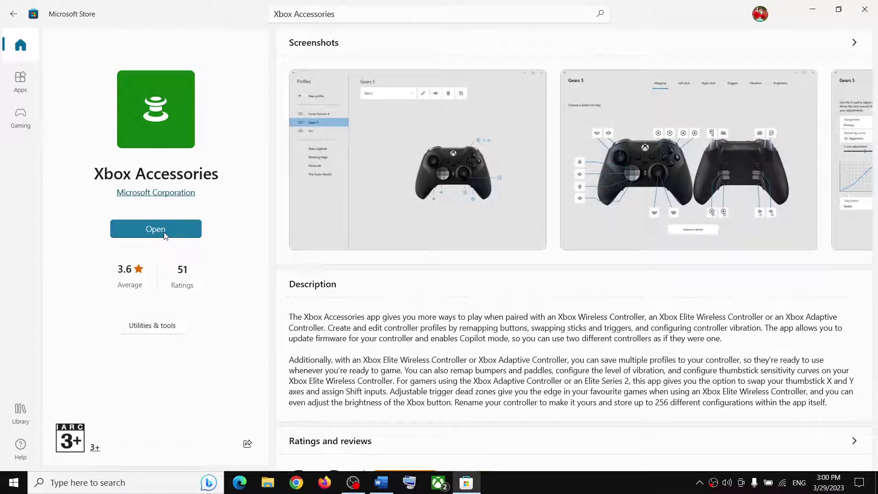
Step: Open the installed Xbox Accessories app to its Connect a device screen, close it, and return to Word
click(164, 232)
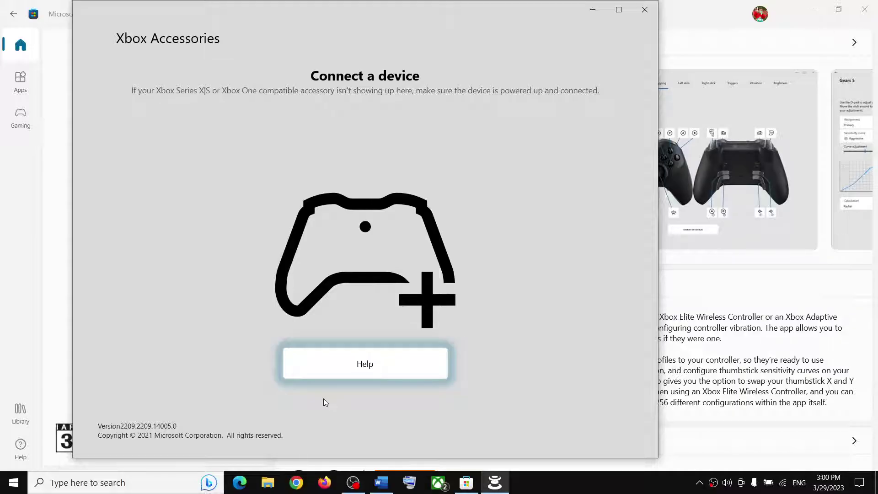
click(625, 488)
click(645, 10)
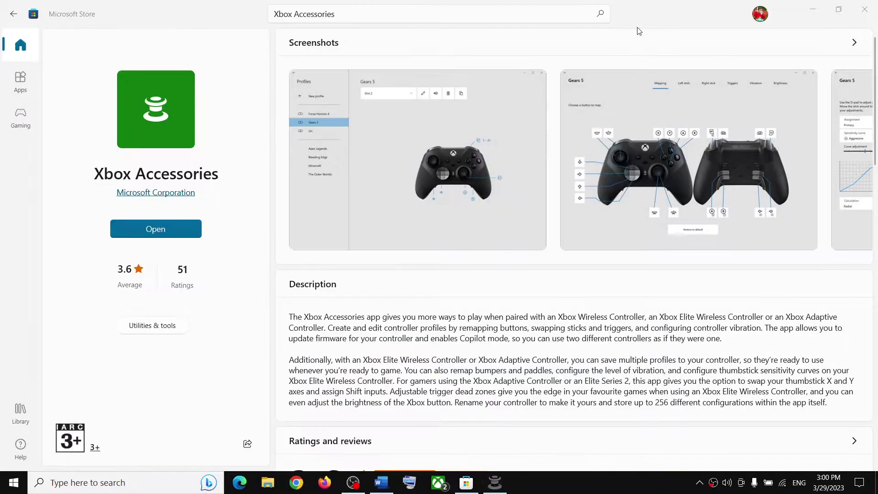
click(381, 482)
Step: Mark 'Use wired controller' in Step 7 and show the hidden notification-area icons
scroll(339, 293, down, 2)
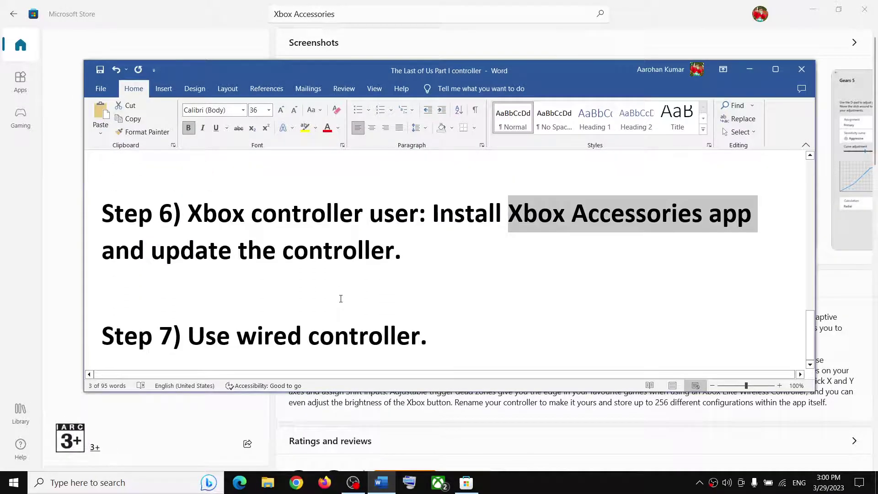
drag(197, 347, 420, 338)
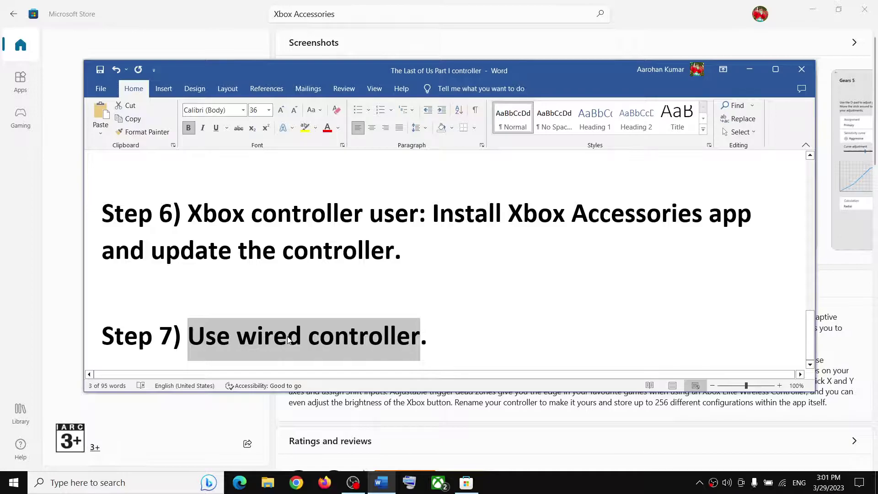
click(700, 482)
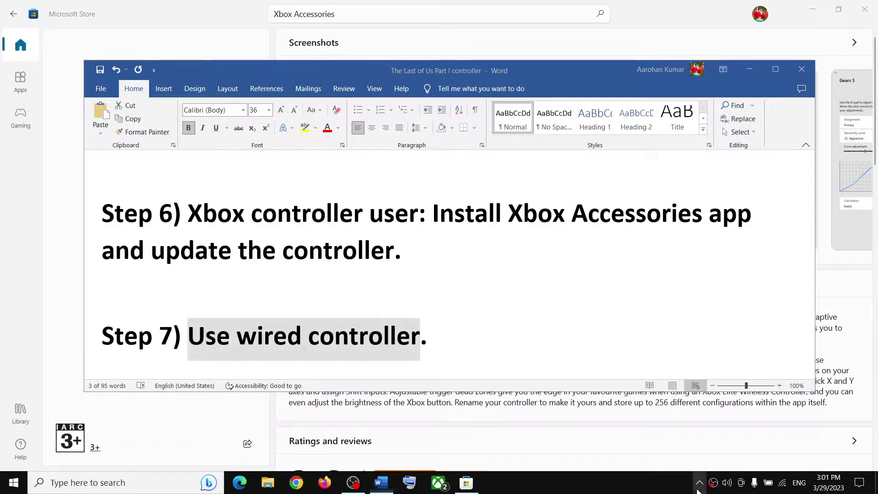
Step: Bring Steam's Big Picture view of The Last of Us Part I back from the taskbar tray
click(683, 467)
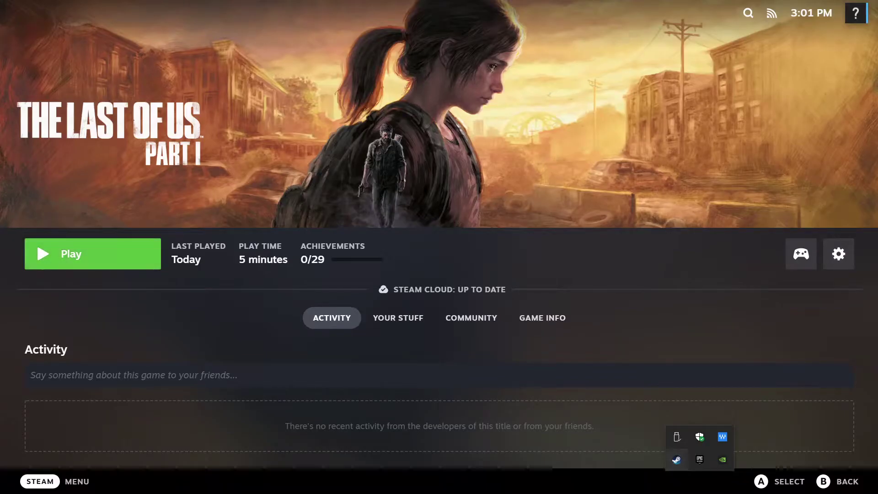